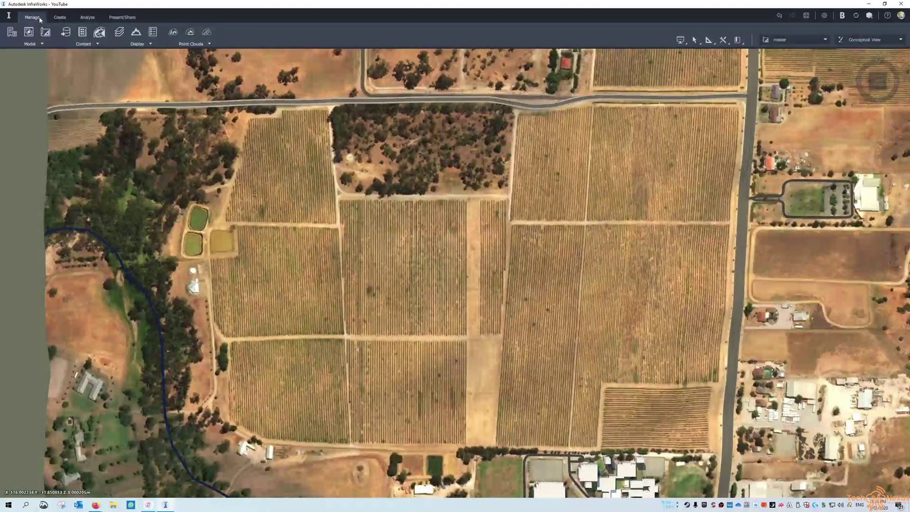
pyautogui.click(114, 18)
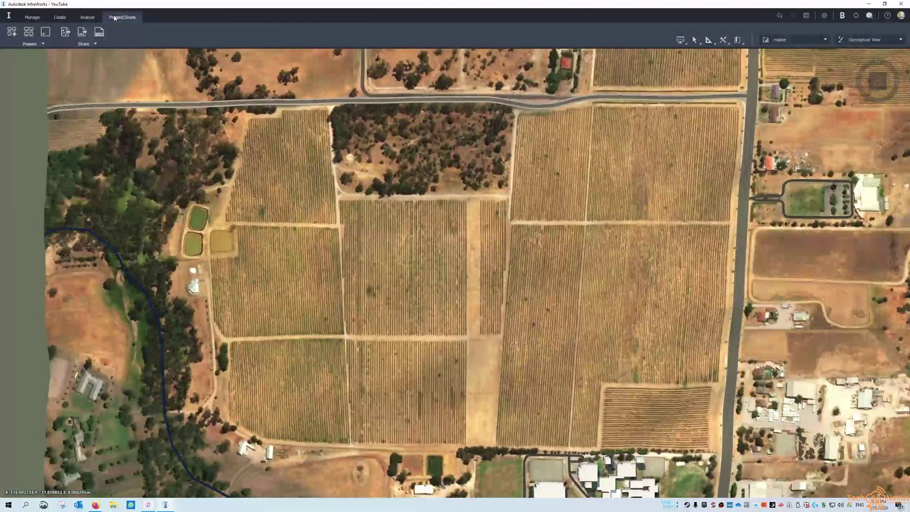
pyautogui.click(40, 15)
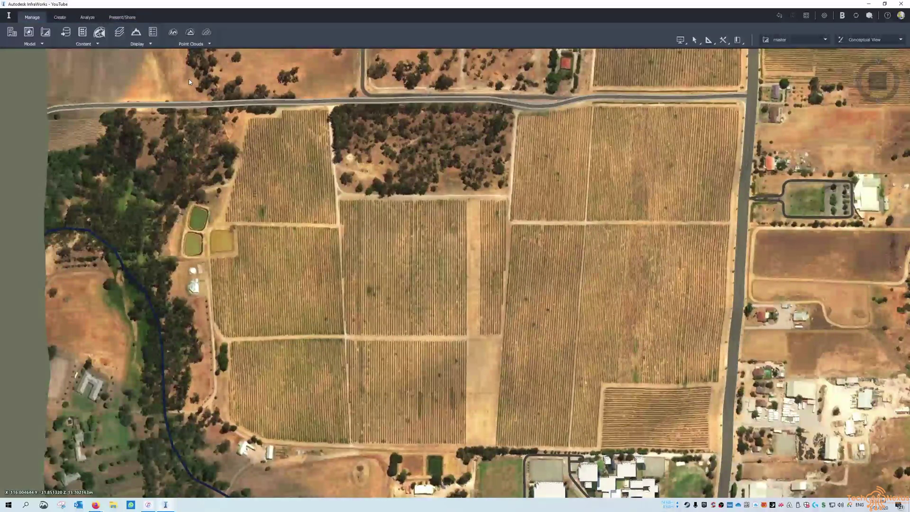
pyautogui.click(685, 47)
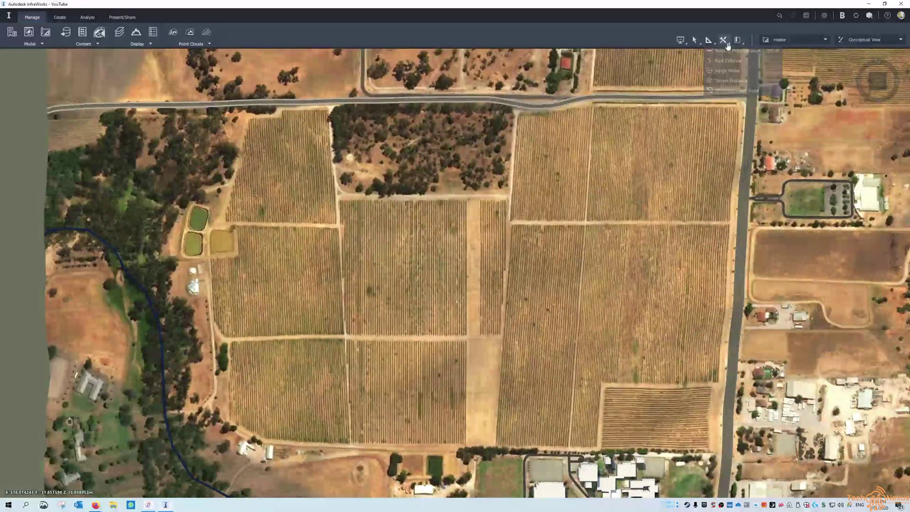
pyautogui.moveTo(728, 45)
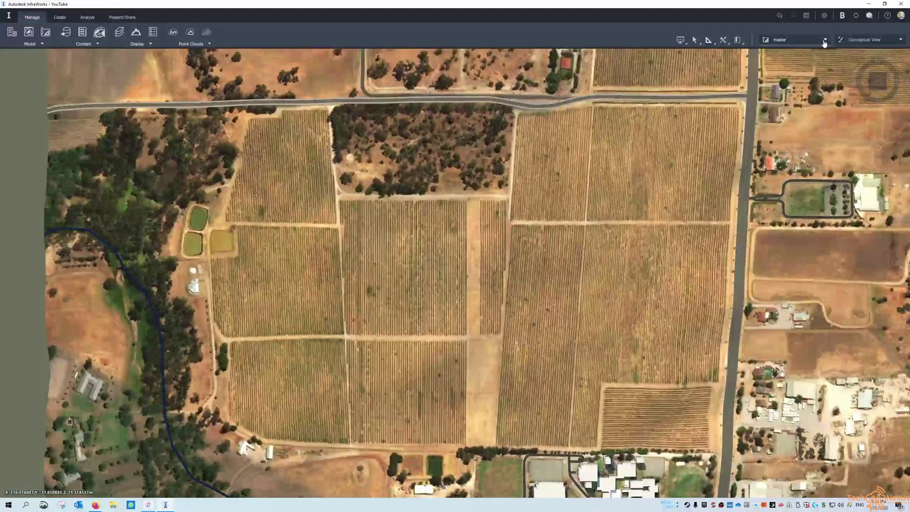
pyautogui.click(866, 40)
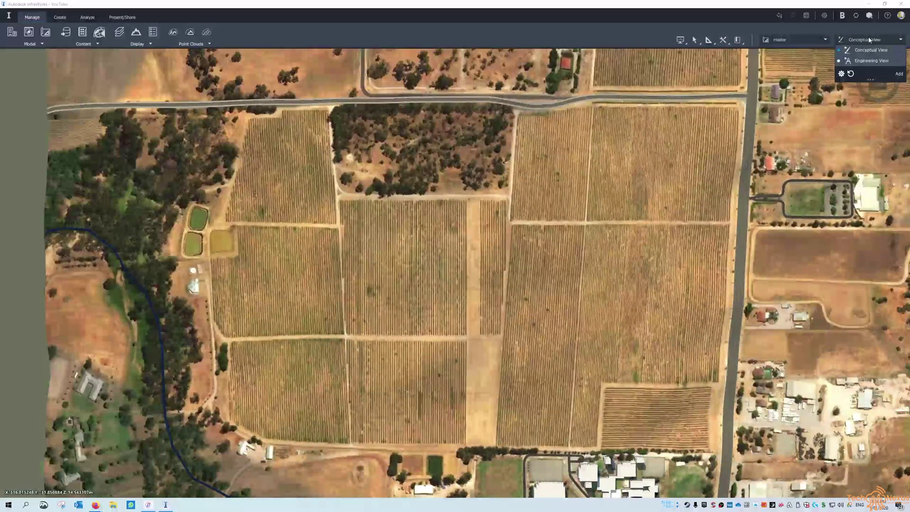
pyautogui.click(870, 40)
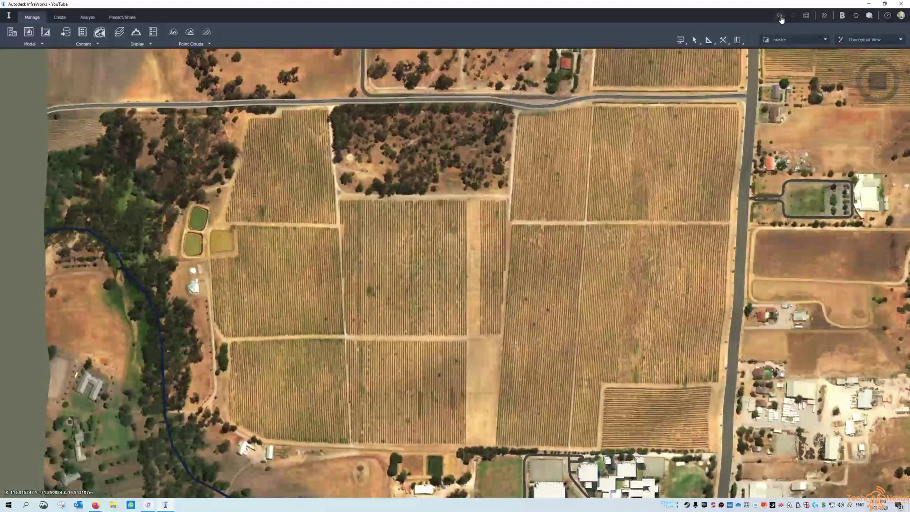
pyautogui.click(825, 16)
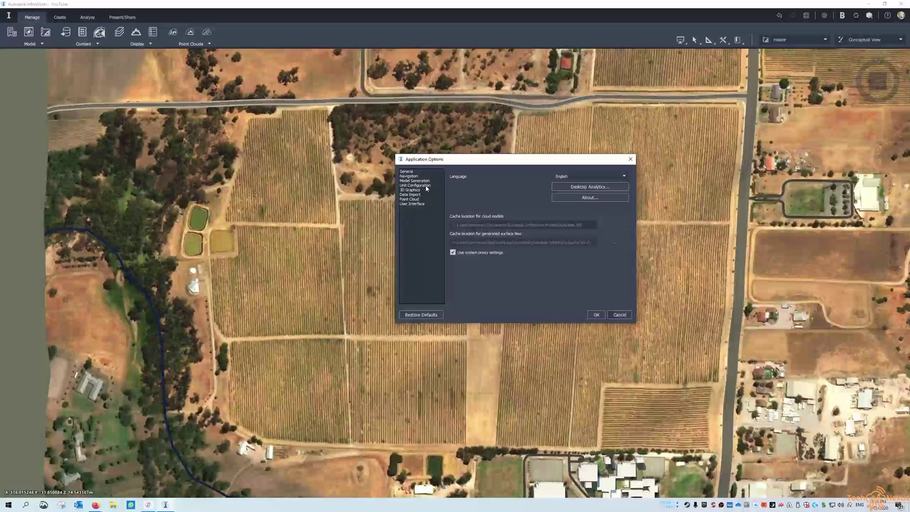
pyautogui.click(418, 204)
pyautogui.click(413, 199)
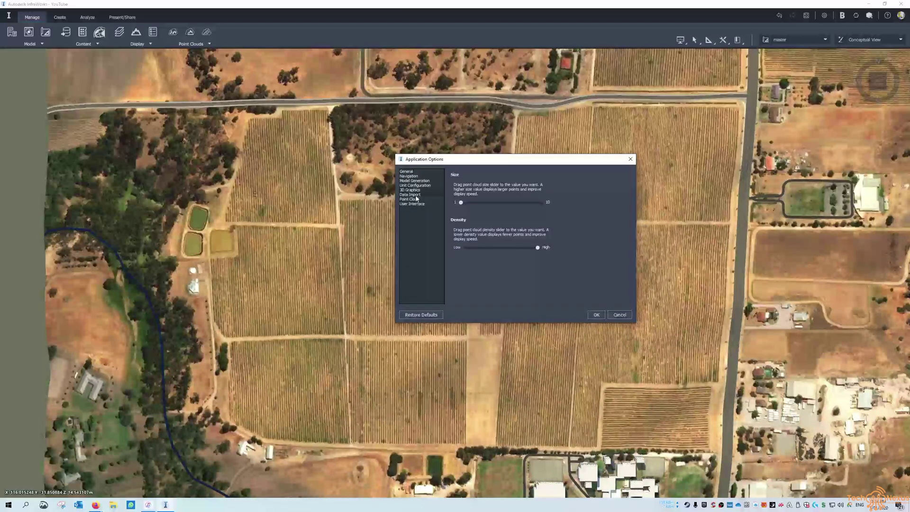
pyautogui.click(410, 195)
pyautogui.click(630, 159)
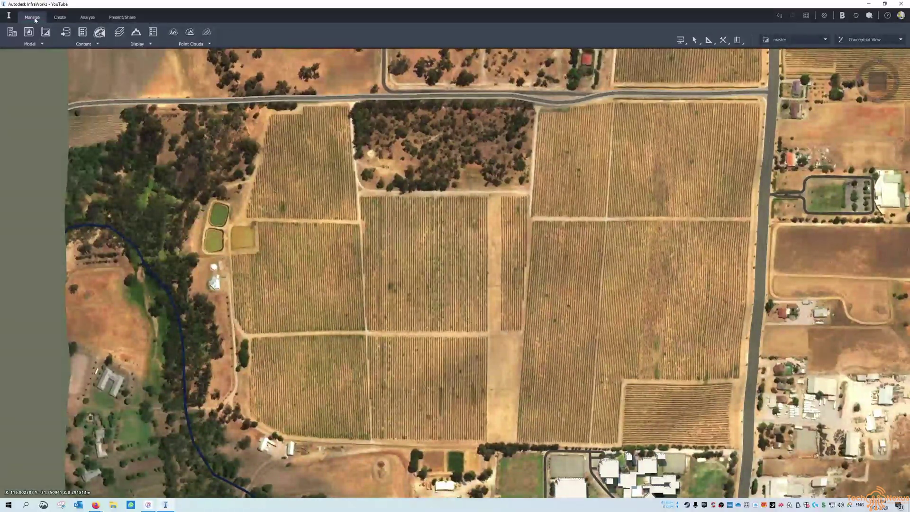
pyautogui.click(12, 31)
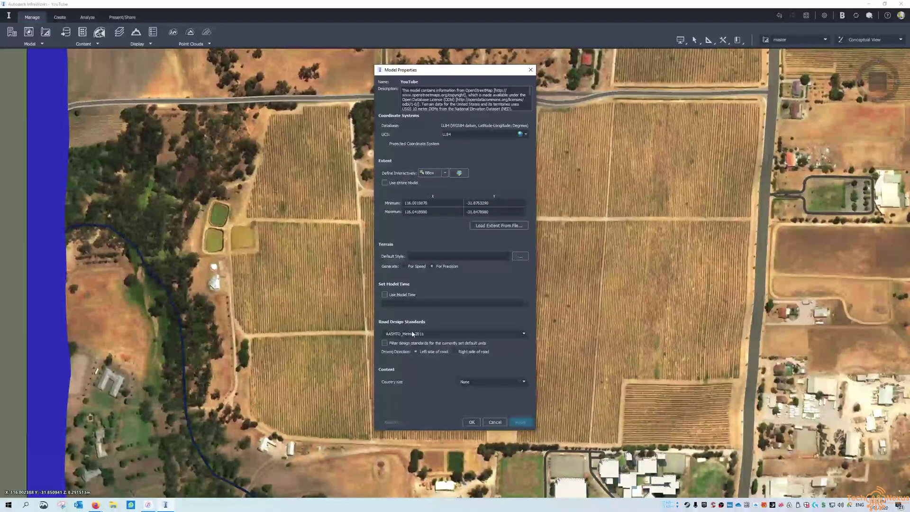
pyautogui.click(495, 422)
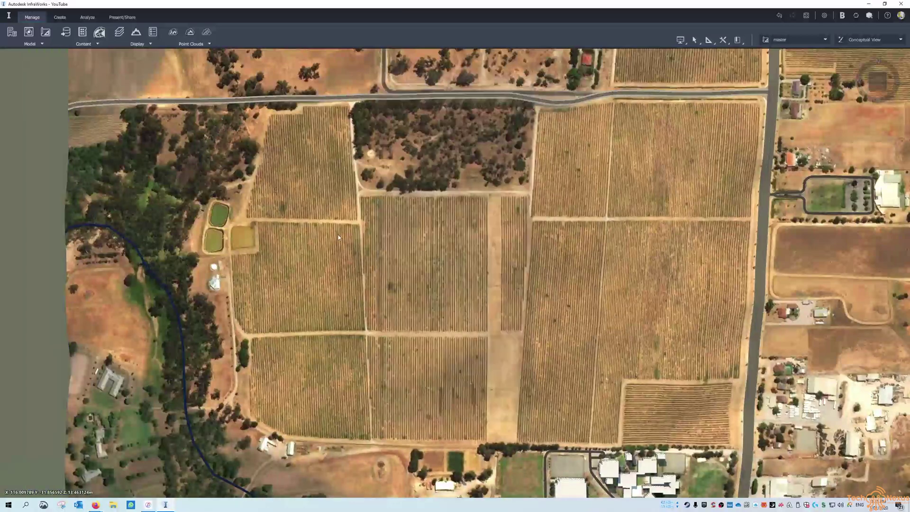
pyautogui.click(43, 36)
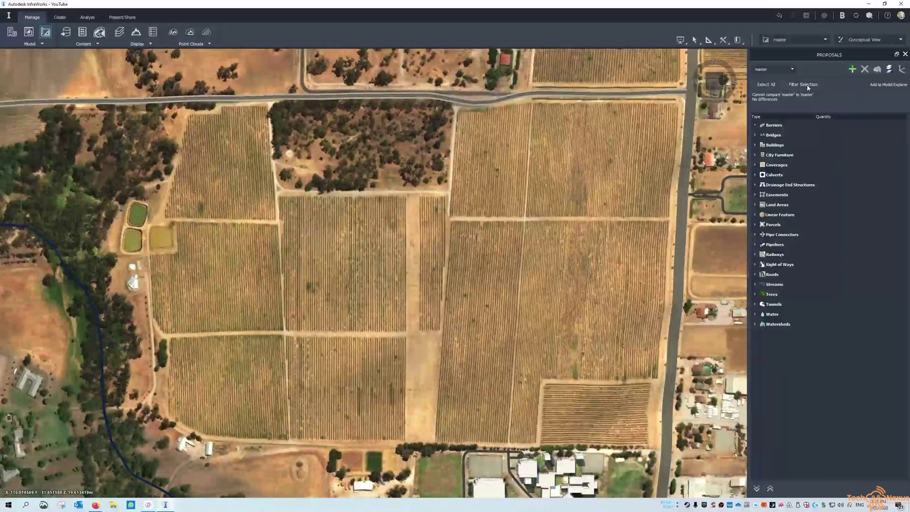
pyautogui.click(905, 54)
pyautogui.click(36, 44)
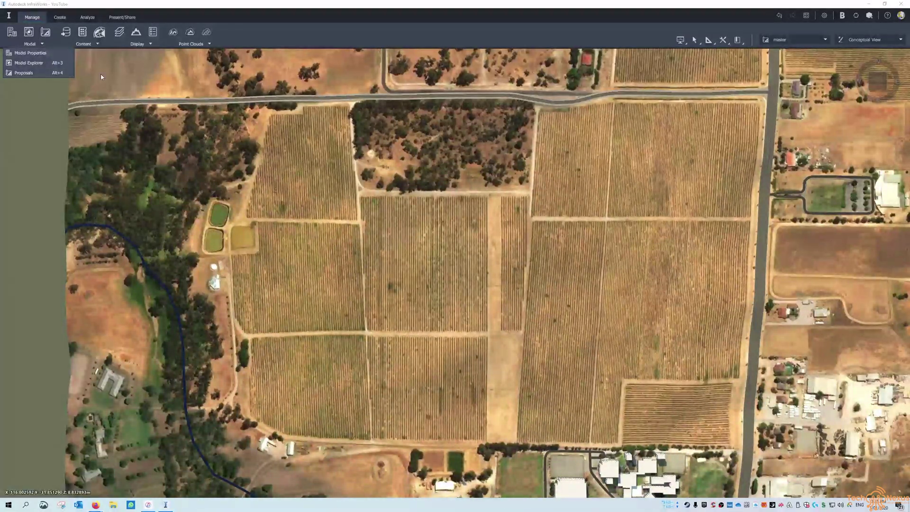
pyautogui.click(66, 33)
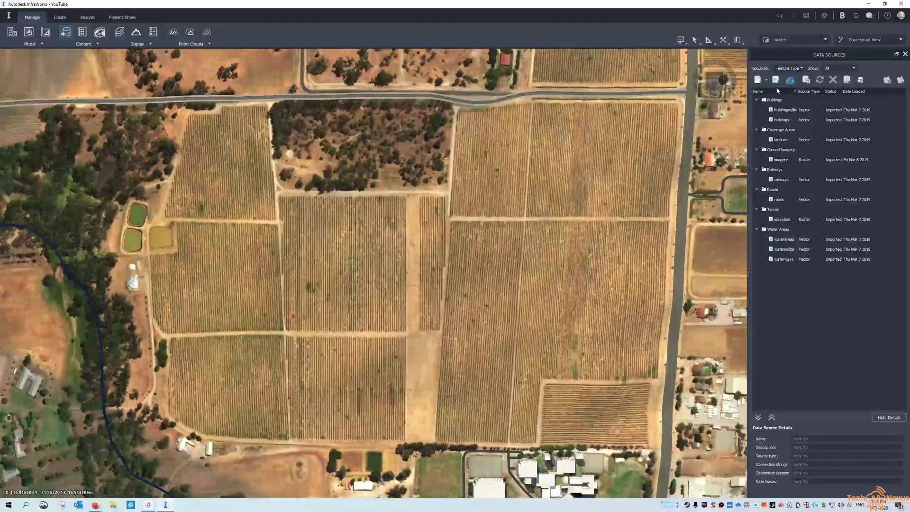
pyautogui.click(905, 54)
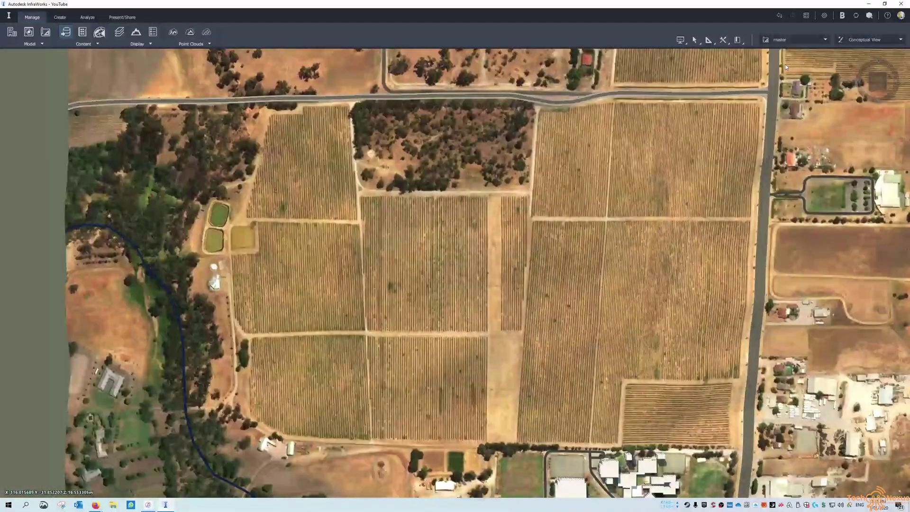
pyautogui.click(95, 44)
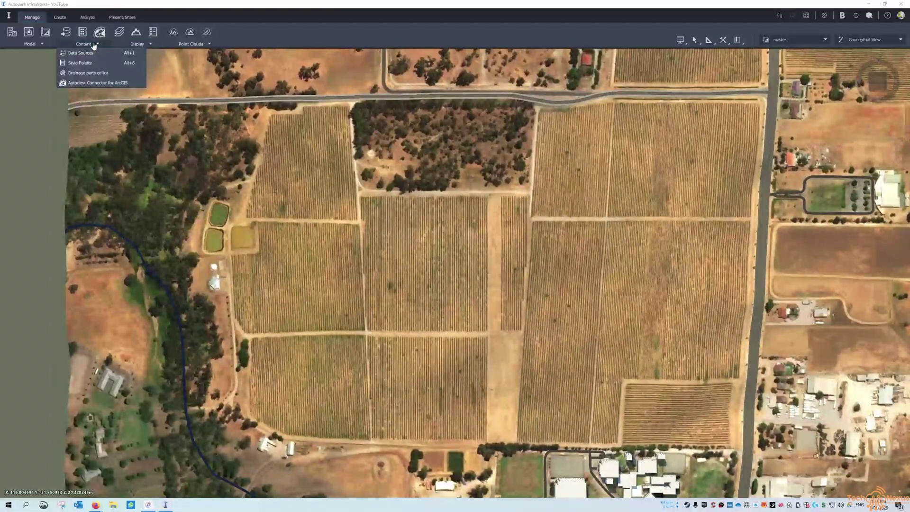
pyautogui.click(95, 77)
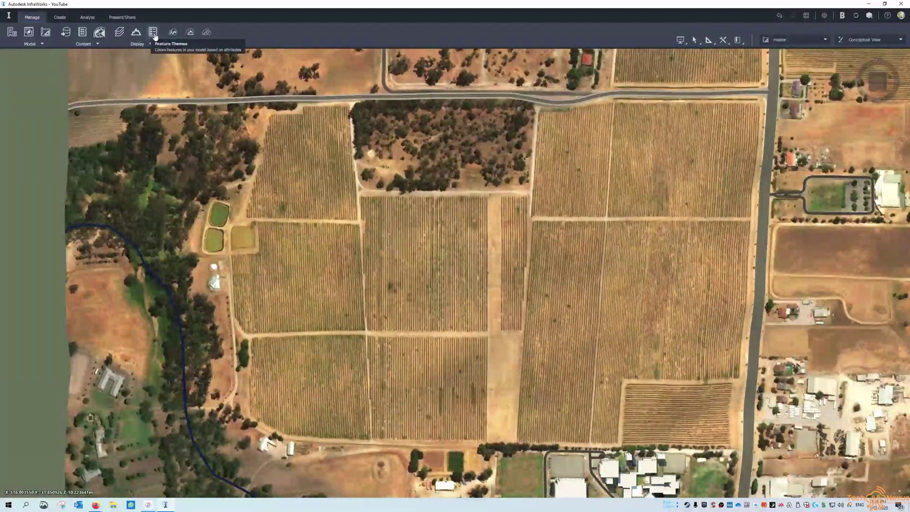
pyautogui.click(142, 43)
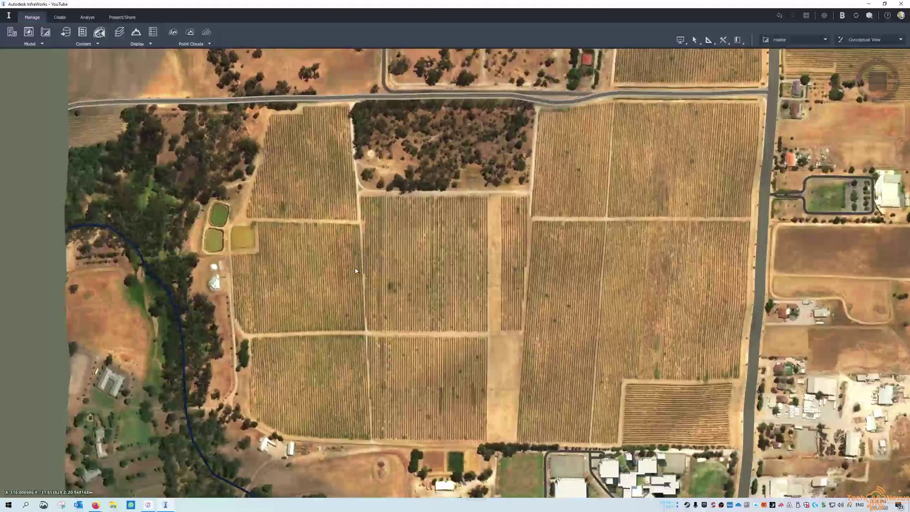
# - Set the sun and sky time of day to 12:06, then browse the Point Clouds tools
pyautogui.scroll(-5, 356, 270)
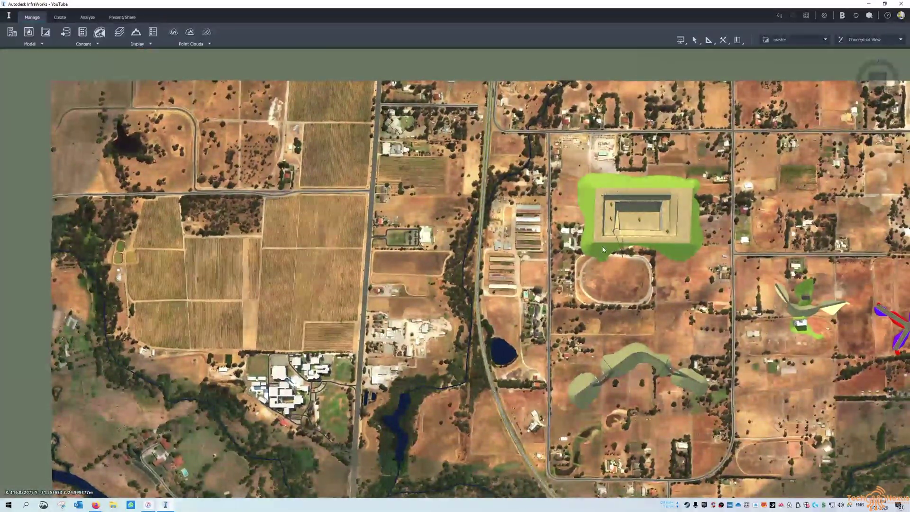
pyautogui.scroll(3, 616, 190)
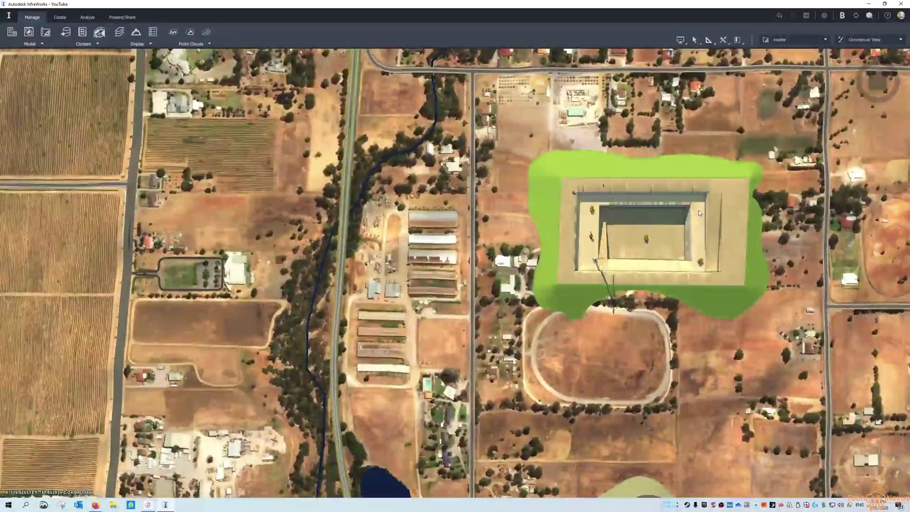
pyautogui.scroll(2, 699, 209)
pyautogui.click(140, 44)
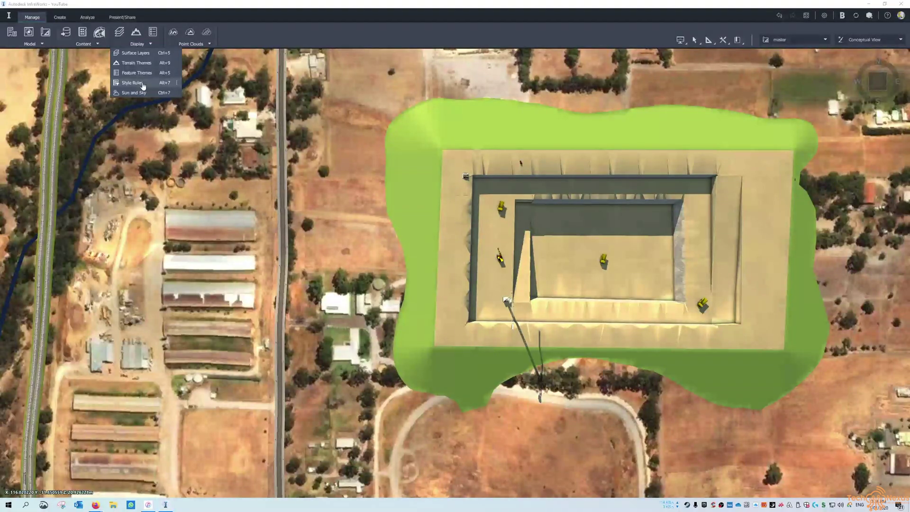
pyautogui.click(133, 92)
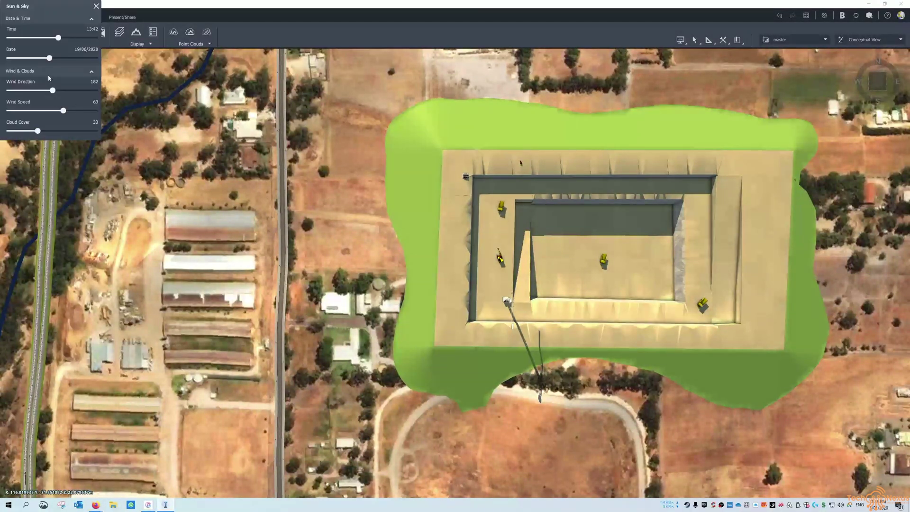
pyautogui.moveTo(58, 38); pyautogui.dragTo(54, 40)
pyautogui.click(96, 6)
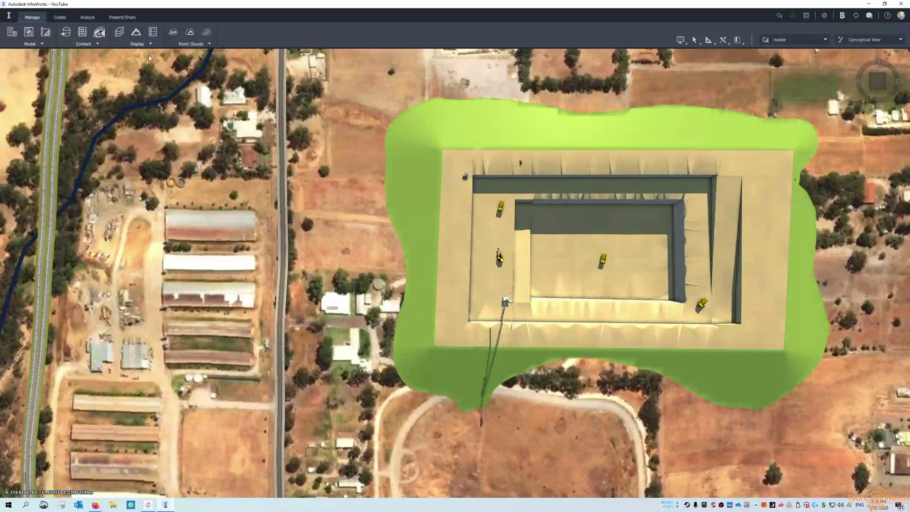
pyautogui.click(191, 44)
pyautogui.click(200, 46)
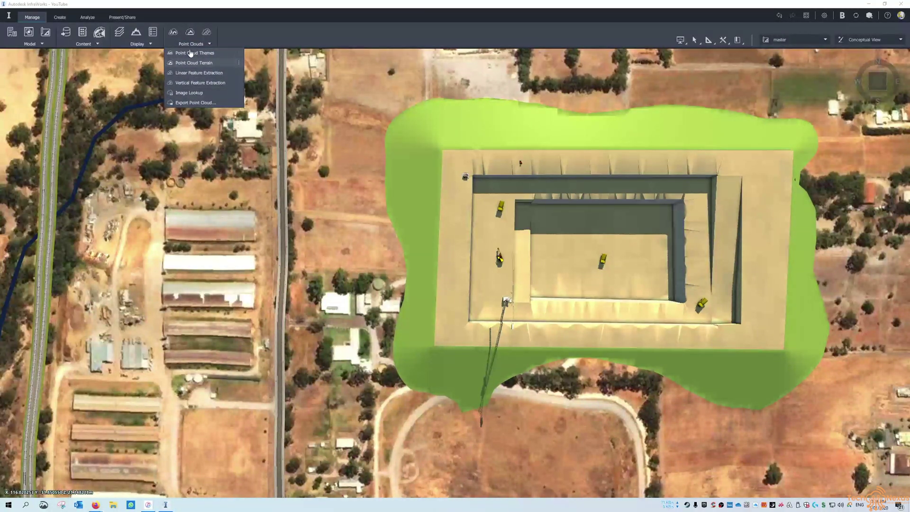
# - On the Create tab, pan the map from the green site over to the vineyards
pyautogui.click(53, 17)
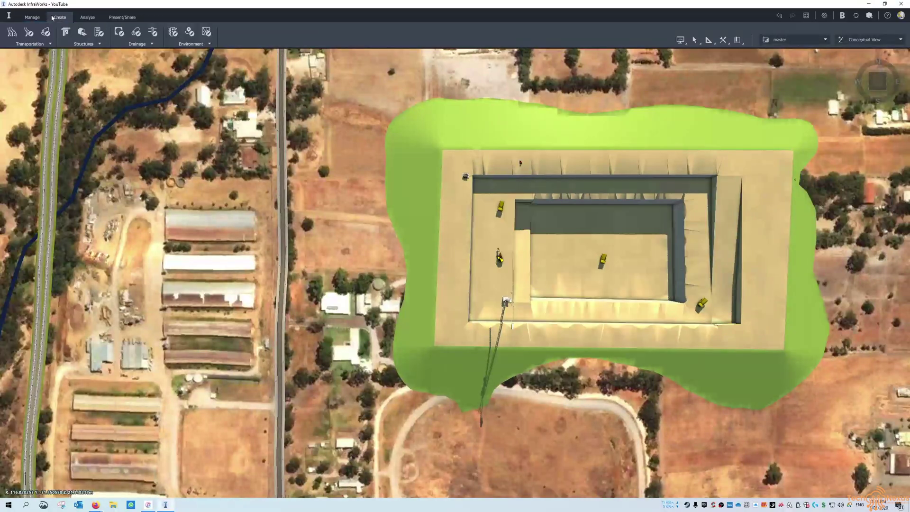
pyautogui.scroll(-5, 311, 143)
pyautogui.moveTo(313, 147); pyautogui.dragTo(630, 134)
pyautogui.scroll(3, 329, 221)
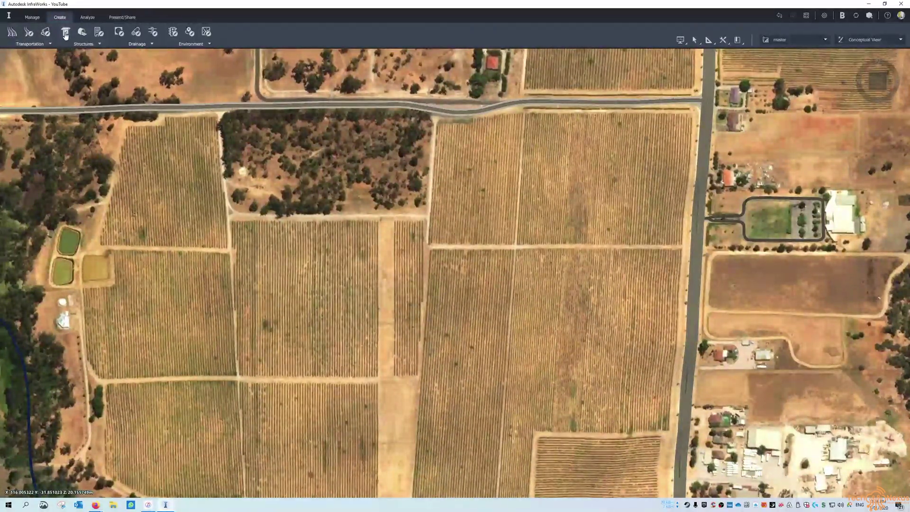
# - Browse the Transportation and Structures lists and choose Structures > Building
pyautogui.click(36, 48)
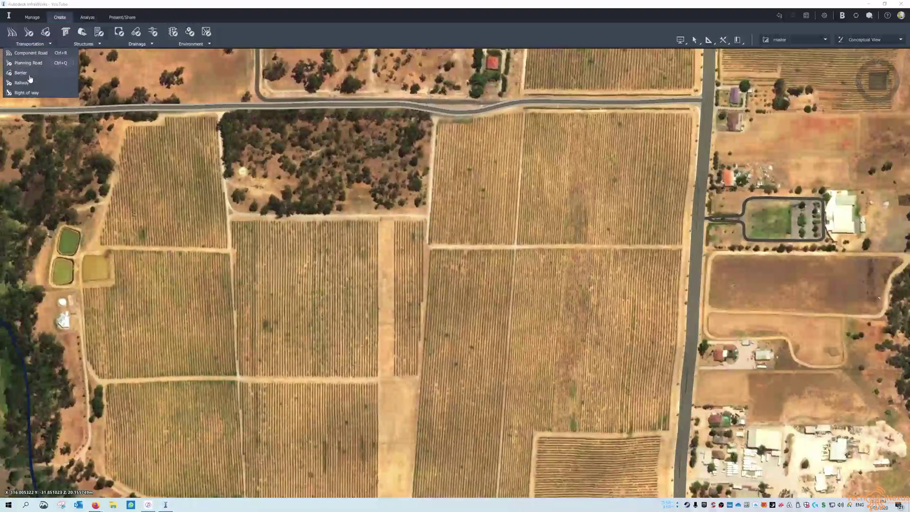
pyautogui.click(84, 44)
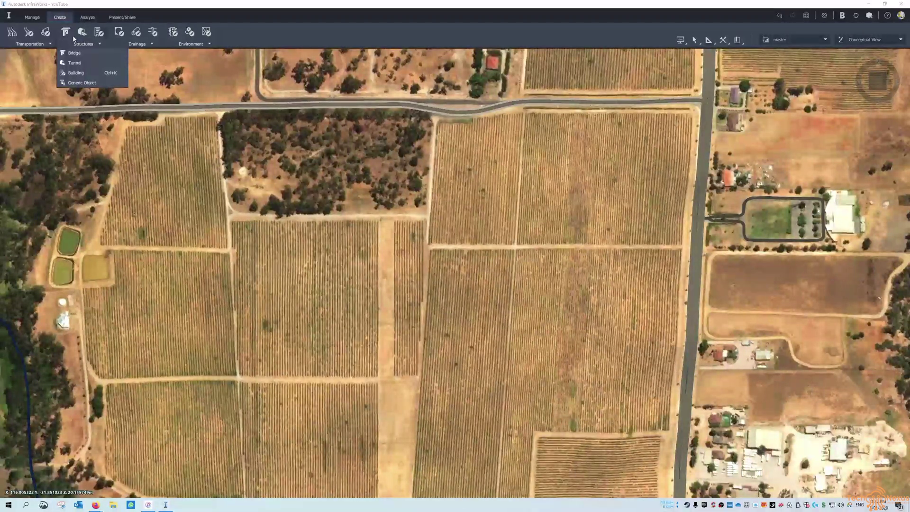
pyautogui.click(100, 37)
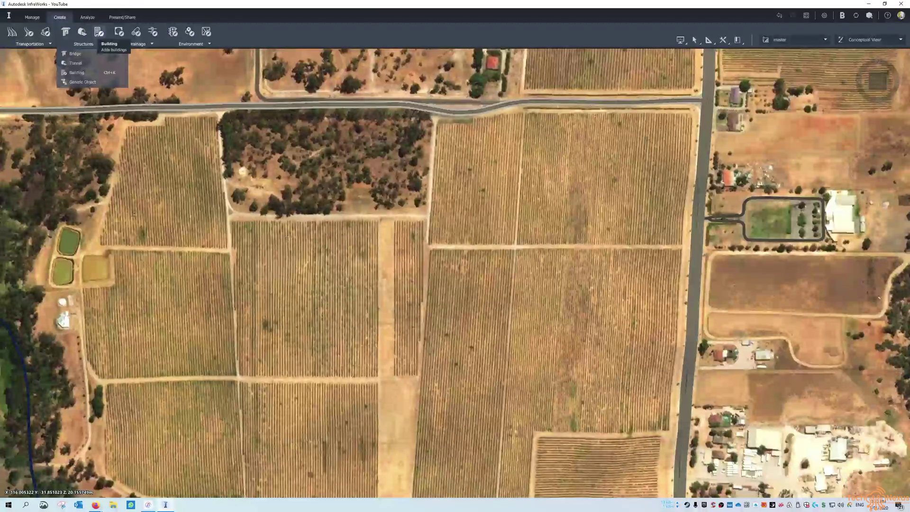
# - Cancel the first unfinished building footprint and restart the Building tool
pyautogui.click(288, 327)
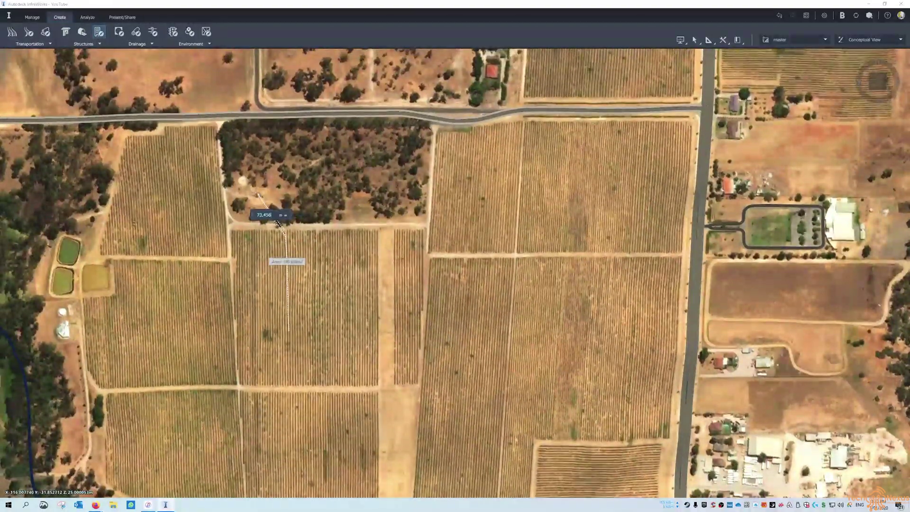
pyautogui.press('Escape')
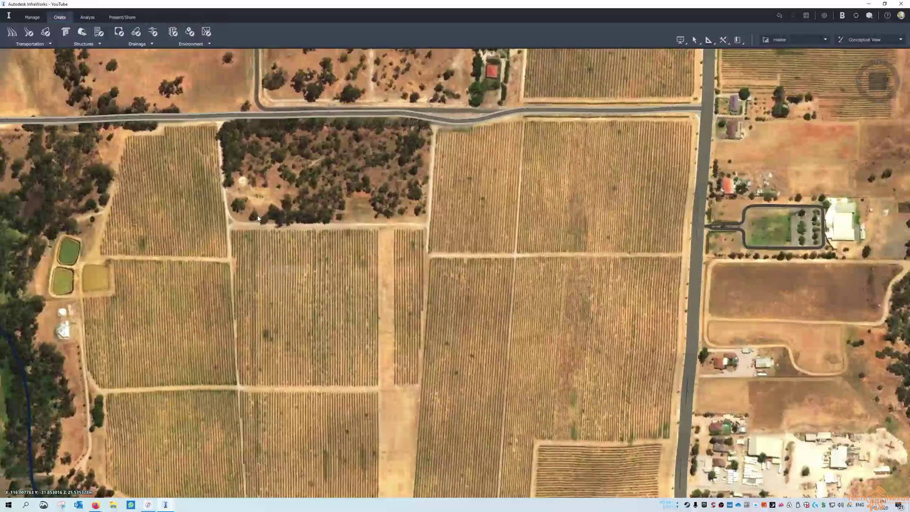
pyautogui.click(277, 358)
# - Draw a rectangular footprint in the vineyard field and raise the building to about 136 m
pyautogui.click(276, 254)
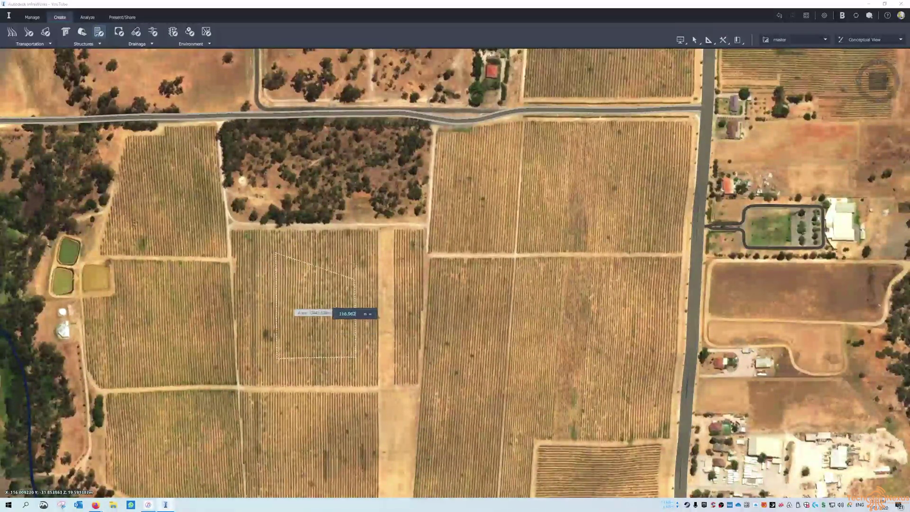
pyautogui.doubleClick(350, 258)
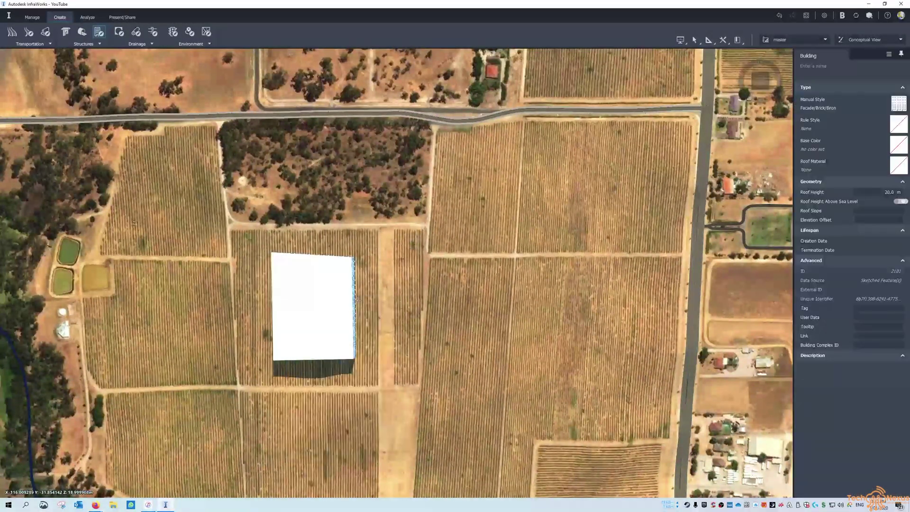
pyautogui.moveTo(412, 317); pyautogui.dragTo(351, 314, button='middle')
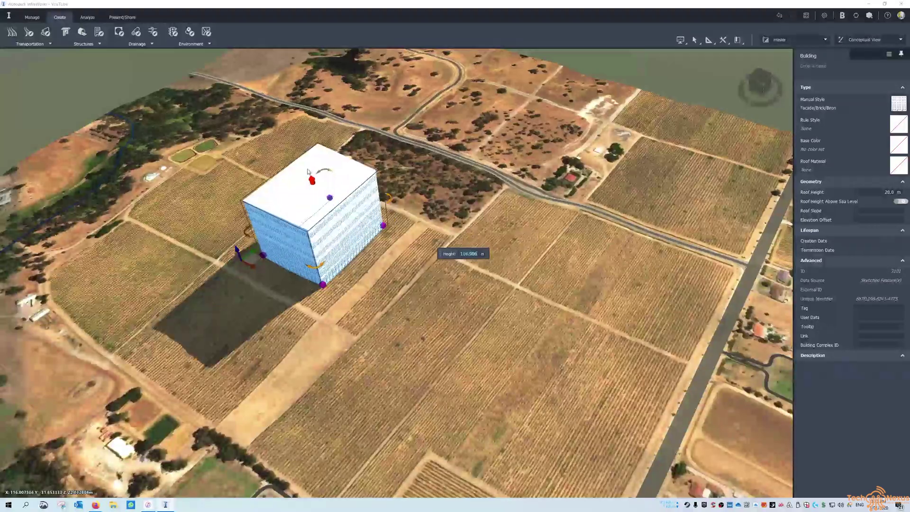
pyautogui.click(376, 269)
pyautogui.moveTo(349, 297); pyautogui.dragTo(328, 229, button='middle')
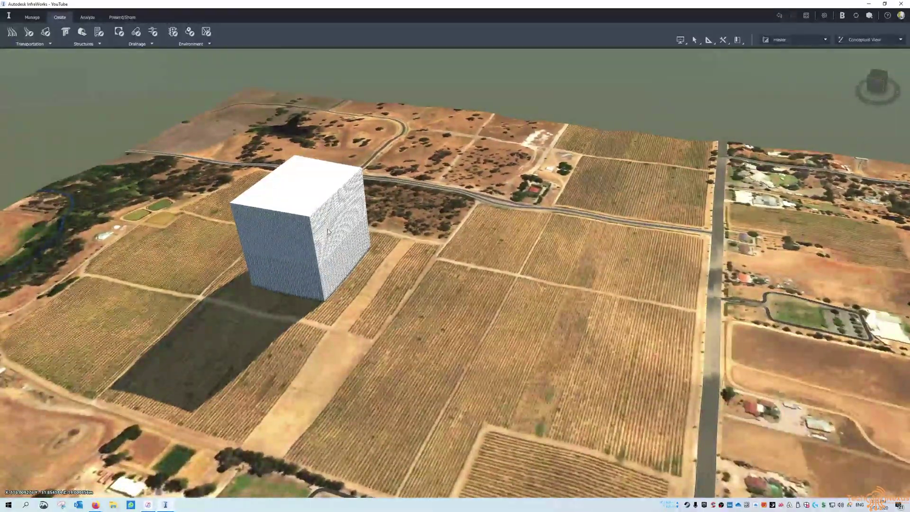
# - Delete the tall building, then browse the Structures, Drainage and Environment creation lists
pyautogui.click(328, 229)
pyautogui.press('Delete')
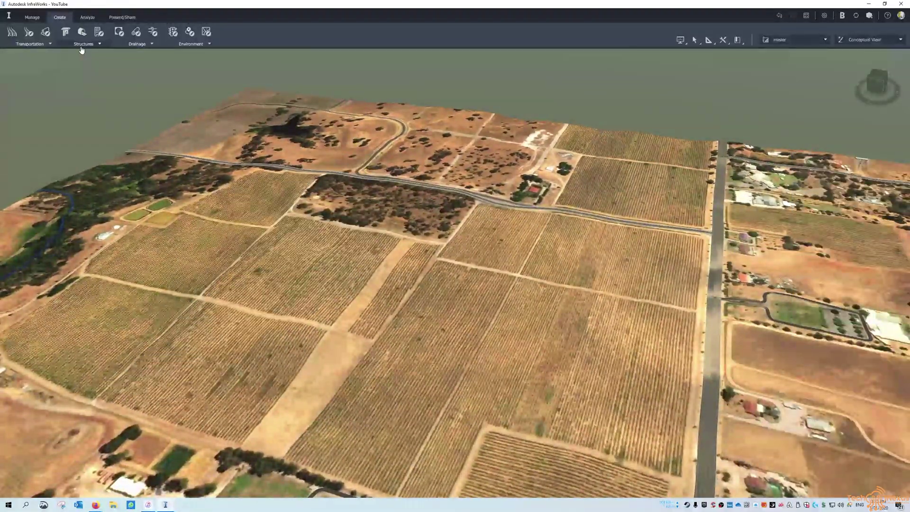
pyautogui.click(82, 46)
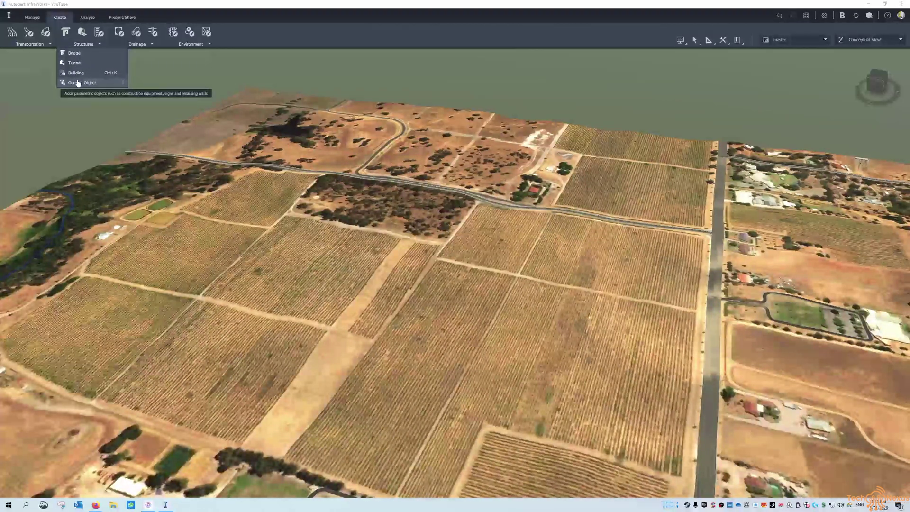
pyautogui.click(141, 46)
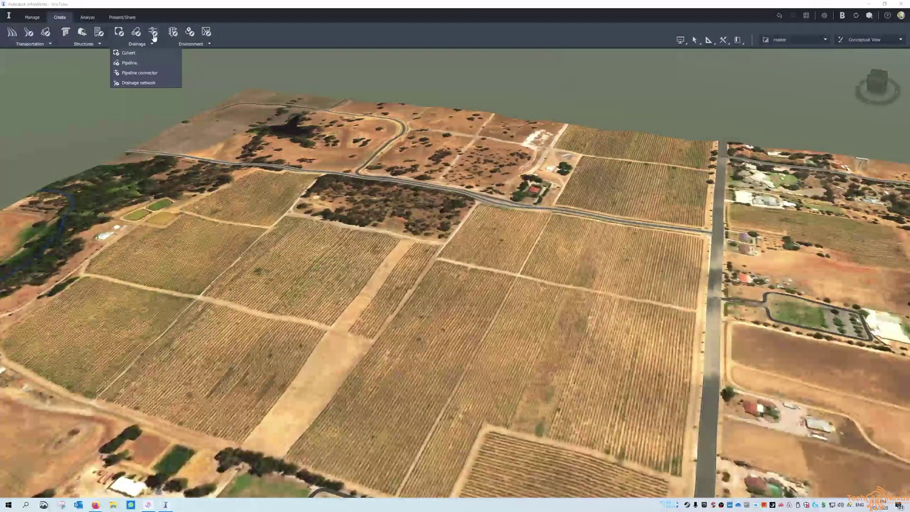
pyautogui.click(192, 47)
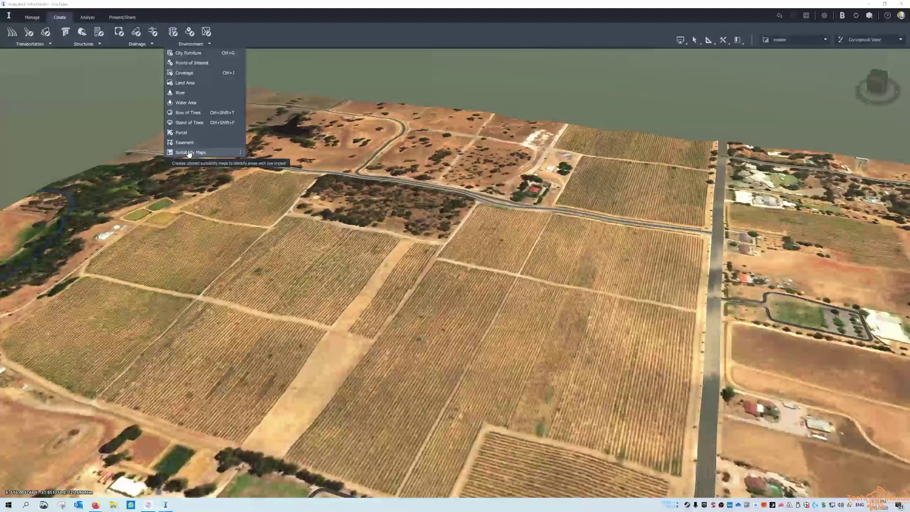
# - Review the Analyze tab's Transportation, Structures and Drainage analyses, then switch to Present/Share
pyautogui.click(87, 17)
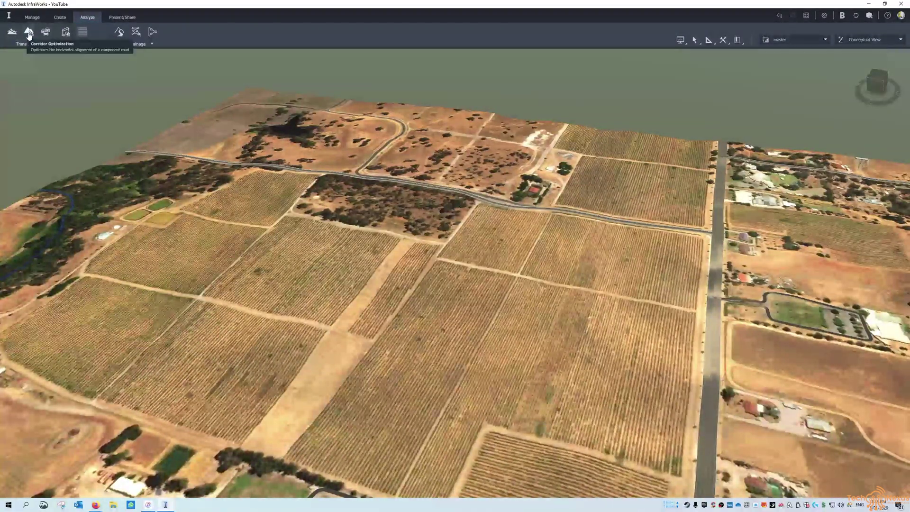
pyautogui.click(47, 46)
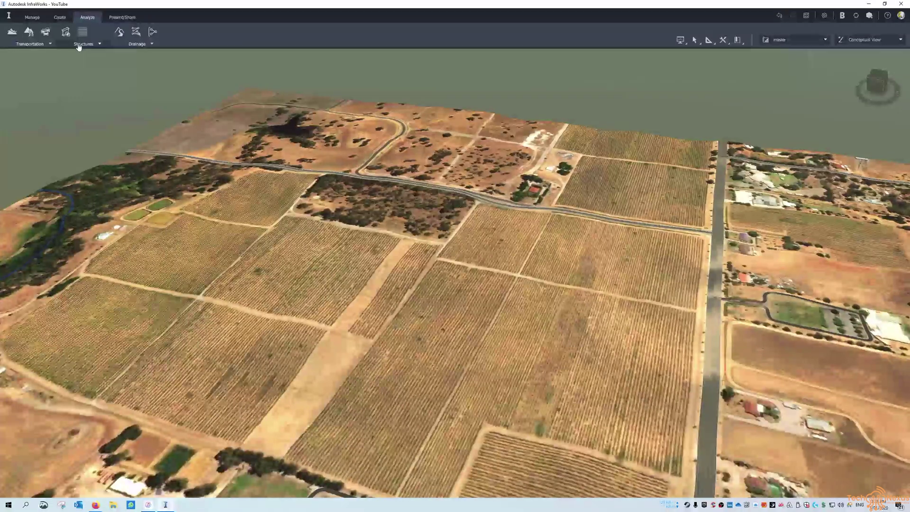
pyautogui.click(78, 47)
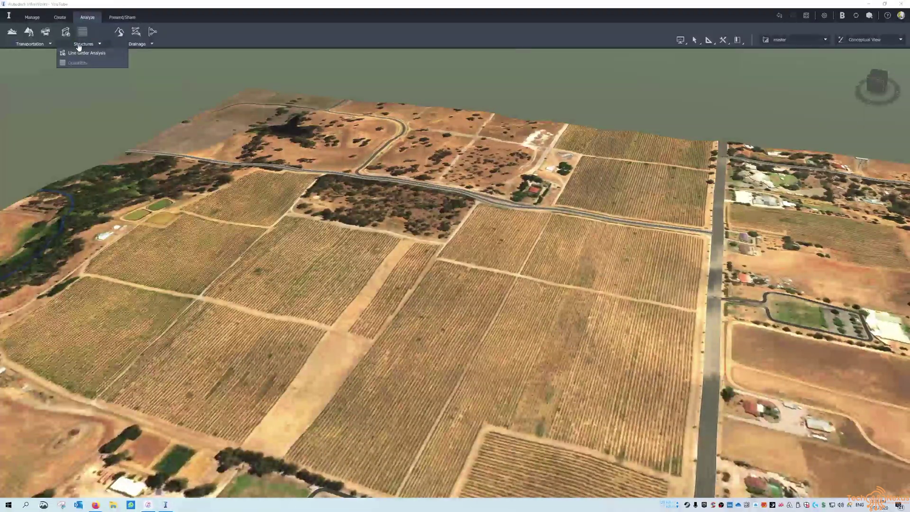
pyautogui.click(149, 45)
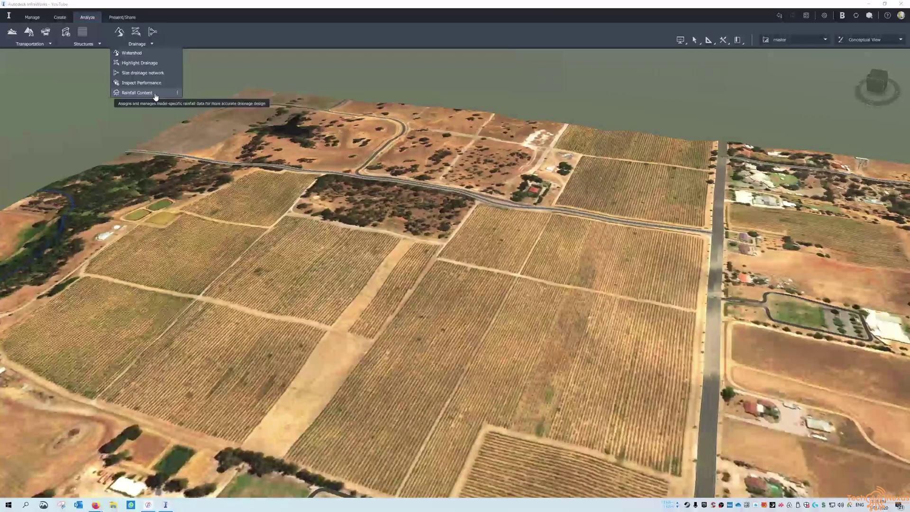
pyautogui.click(126, 17)
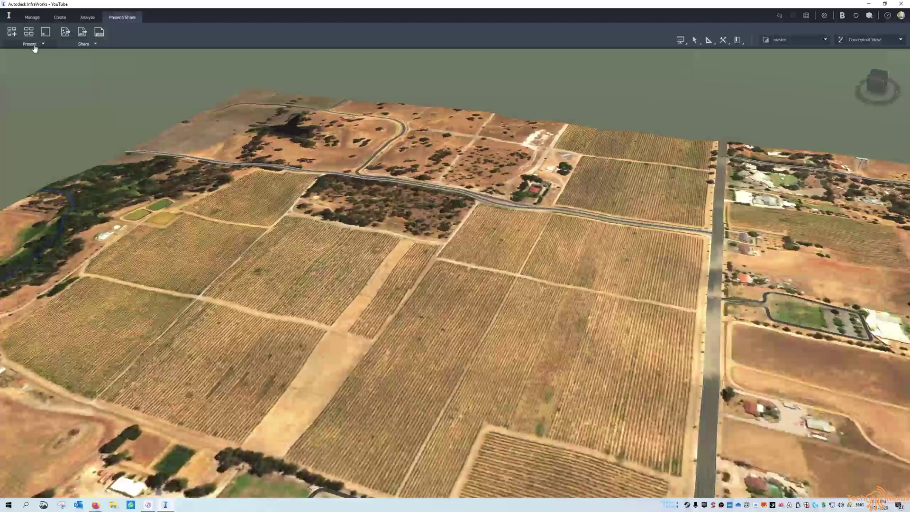
# - Open the 12.9-second storyboard, play its fly-along, and stop it back at 0:00
pyautogui.click(11, 31)
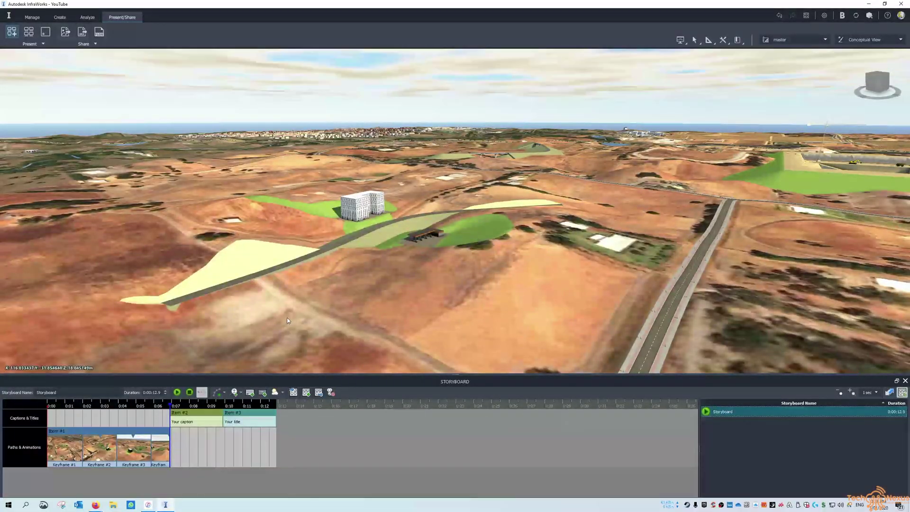
pyautogui.click(177, 392)
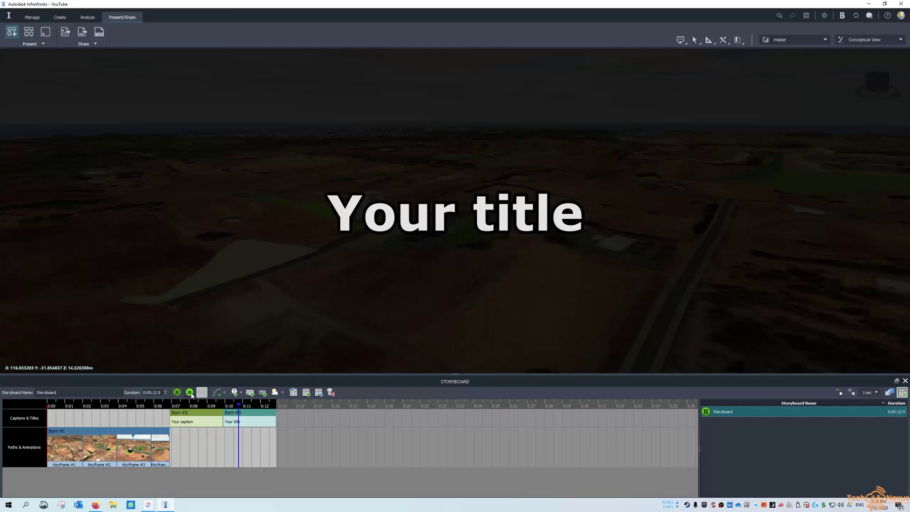
pyautogui.click(190, 393)
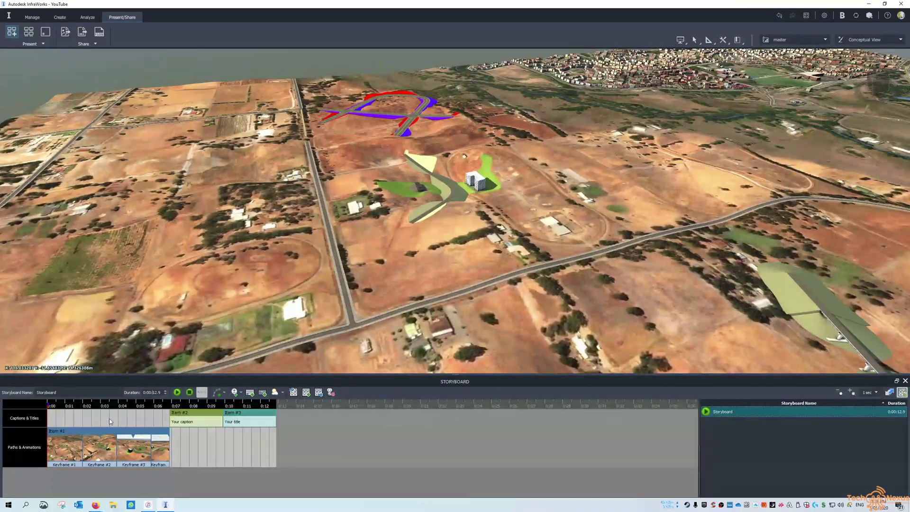
pyautogui.click(178, 394)
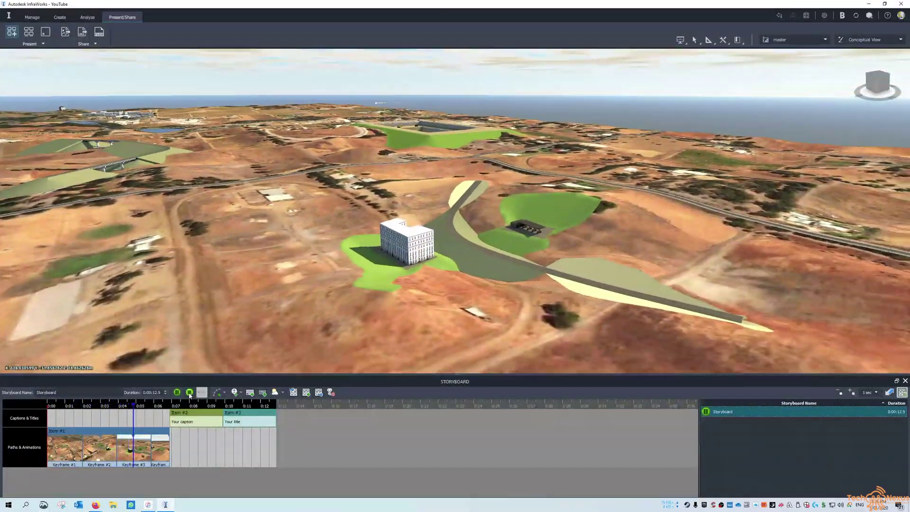
pyautogui.click(126, 98)
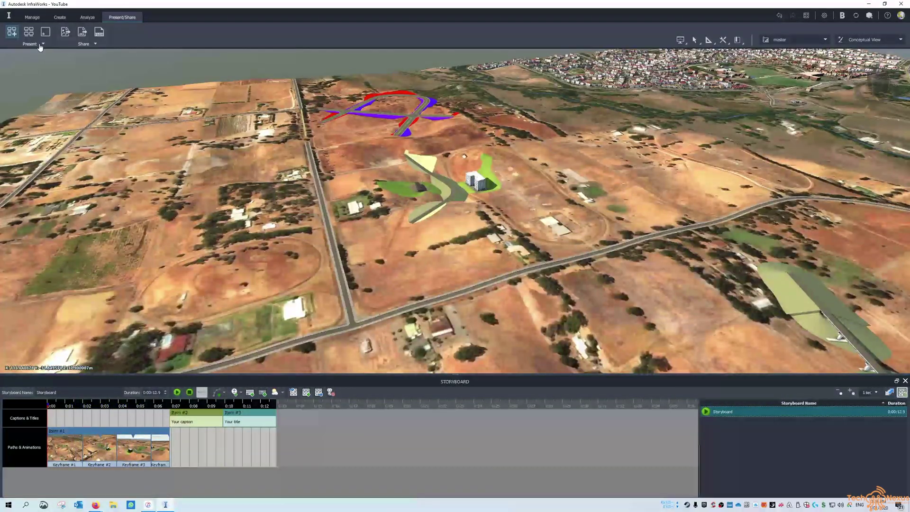
# - Review the Present and Share export options, then close the Storyboard panel
pyautogui.click(42, 43)
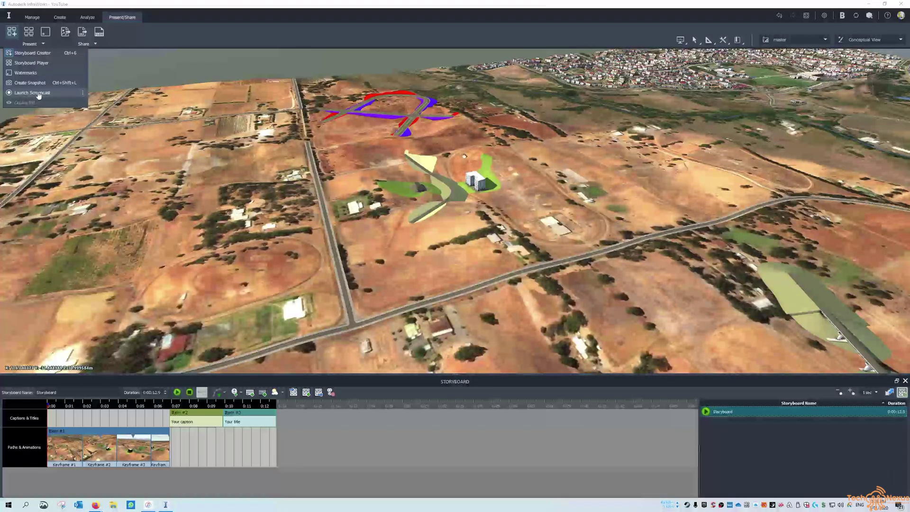
pyautogui.click(95, 45)
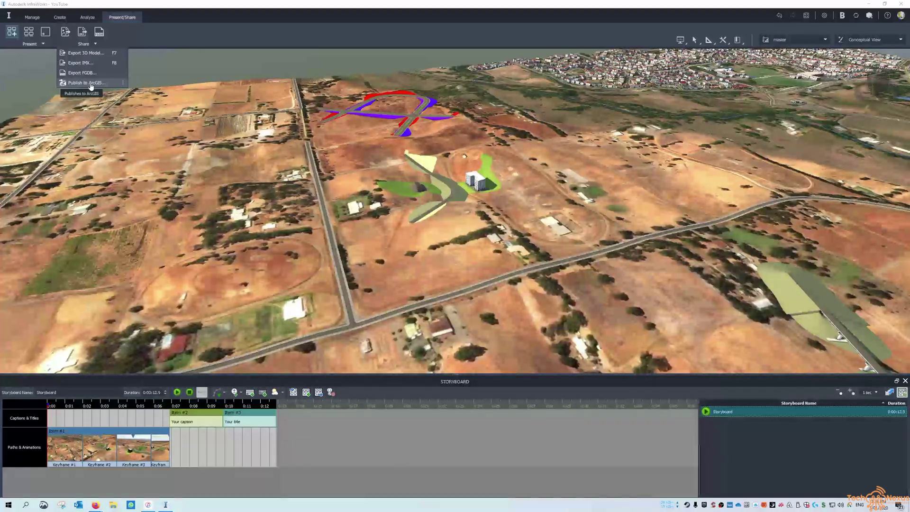
pyautogui.click(906, 381)
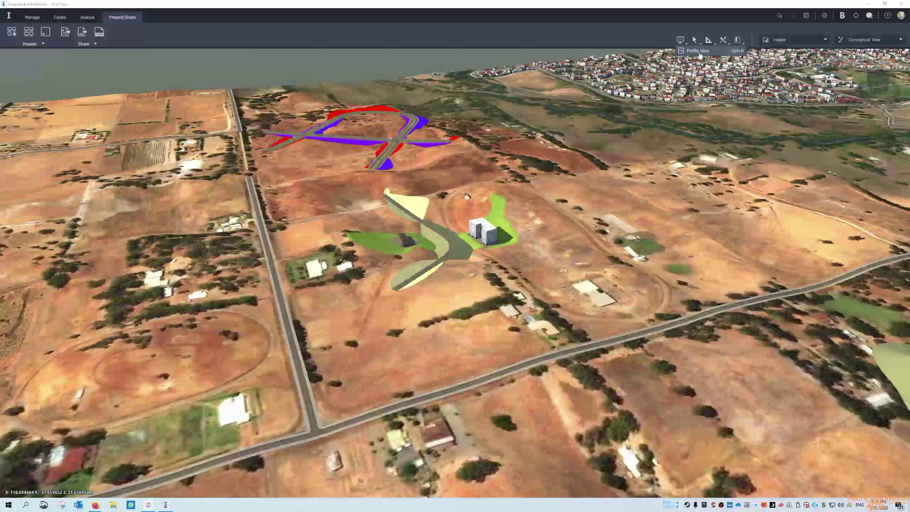
# - Select the winding road to show its 40 km/h, Fixed Slope properties and review its Profile View
pyautogui.click(448, 256)
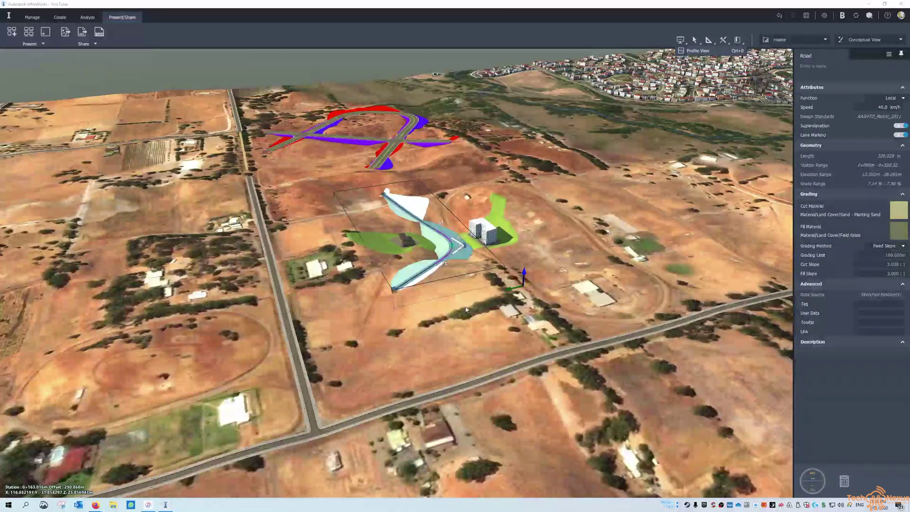
pyautogui.hotkey('ctrl', '0')
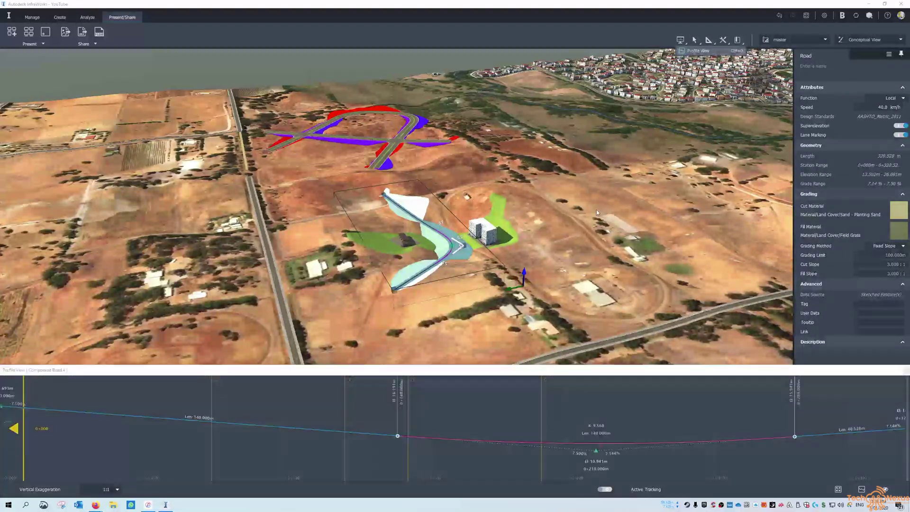
pyautogui.scroll(-2, 517, 432)
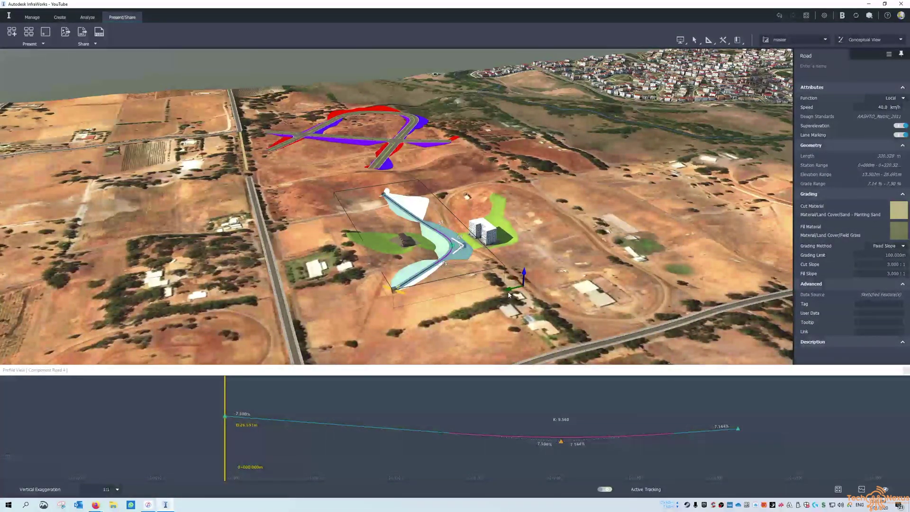
pyautogui.click(906, 370)
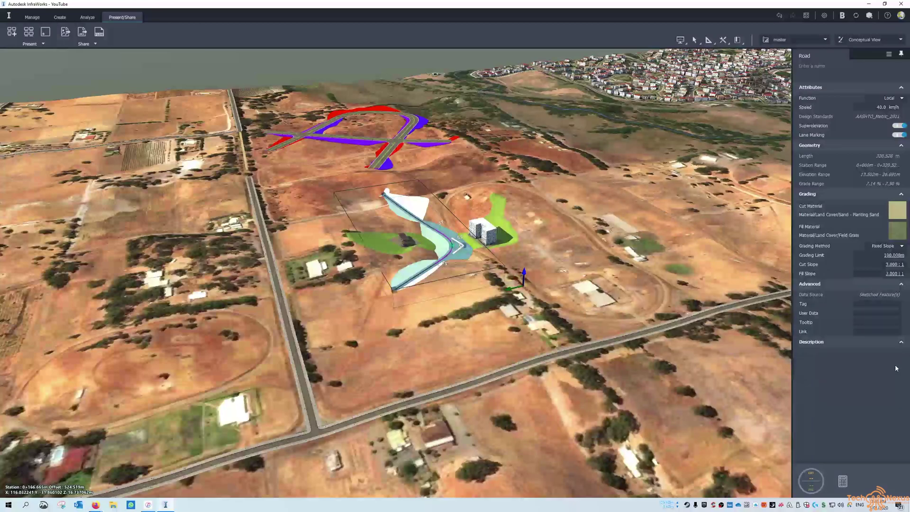
# - Zoom in and centre on the selected road with Zoom to Selected
pyautogui.click(696, 41)
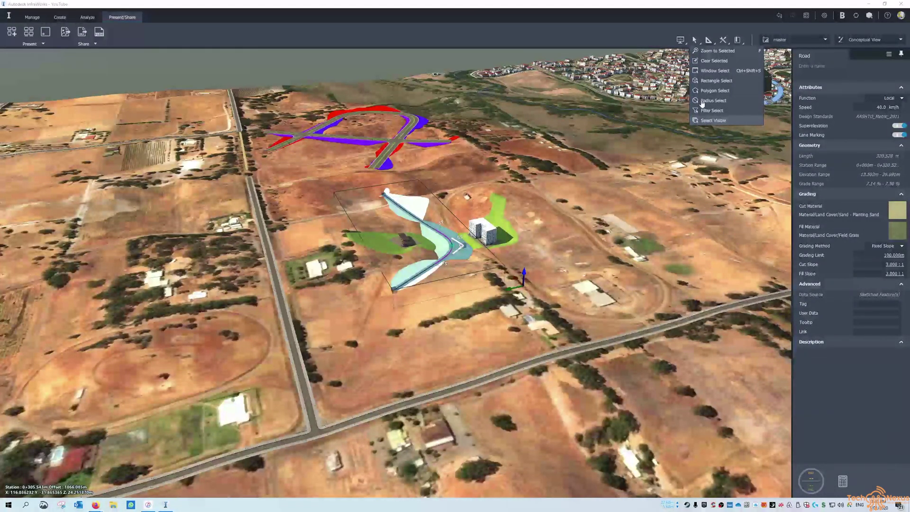
pyautogui.click(707, 51)
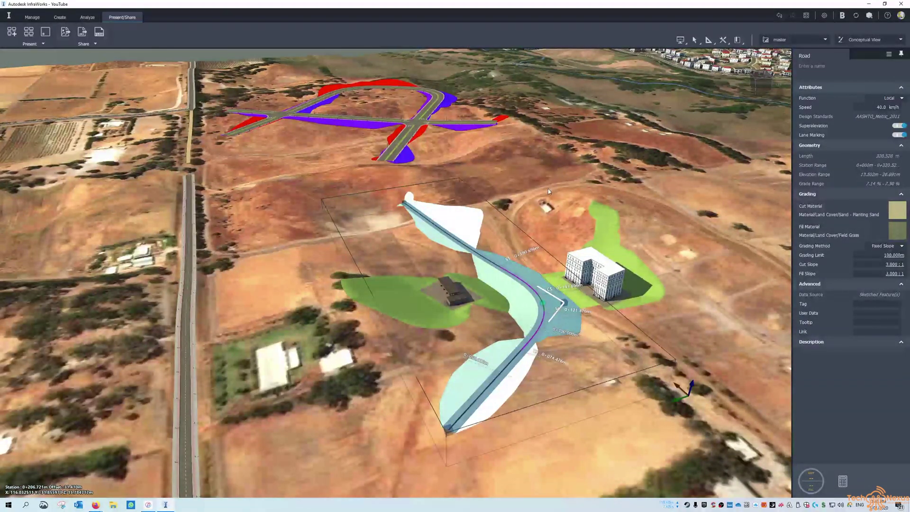
pyautogui.click(710, 43)
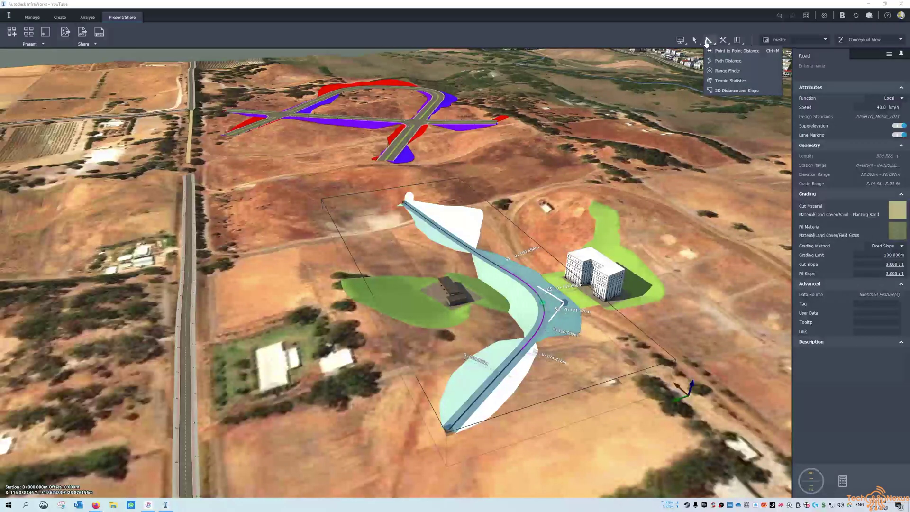
pyautogui.click(709, 40)
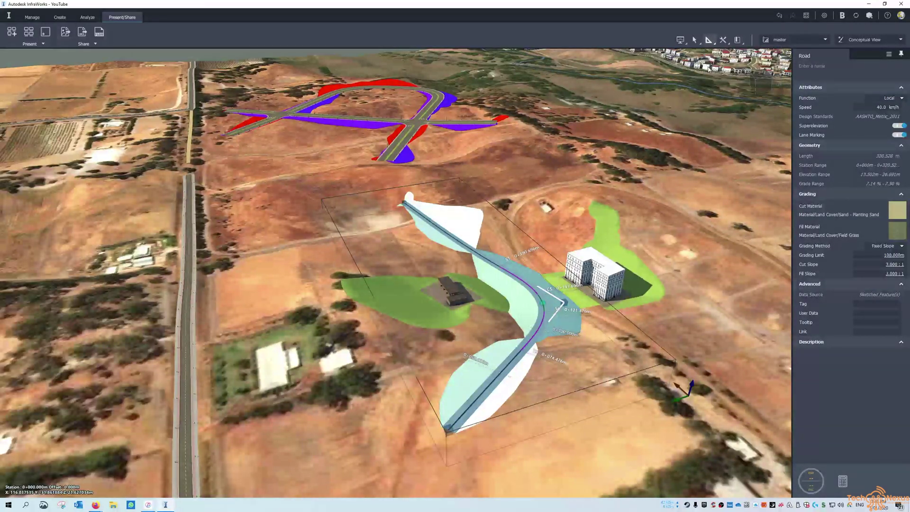
pyautogui.click(710, 41)
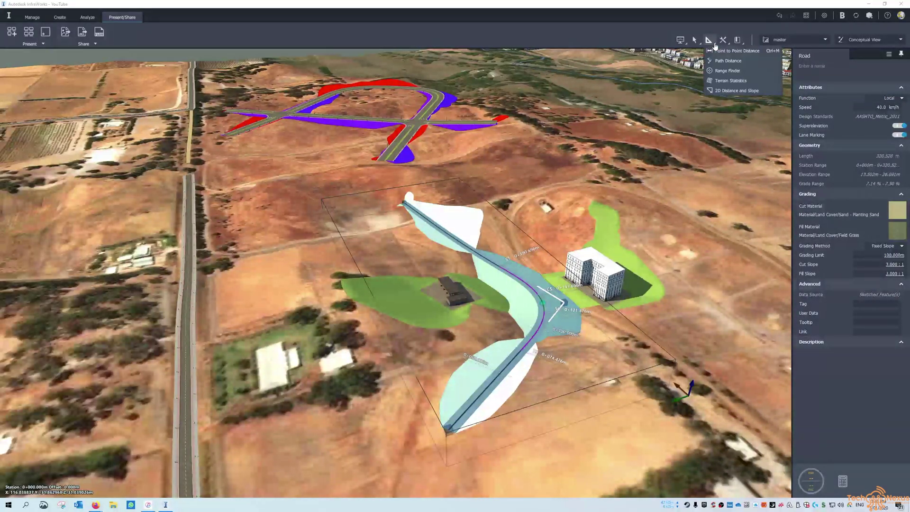
# - Measure terrain statistics for a four-corner area beside the road (about 21172.4 m²), then clear it
pyautogui.click(728, 82)
pyautogui.click(373, 227)
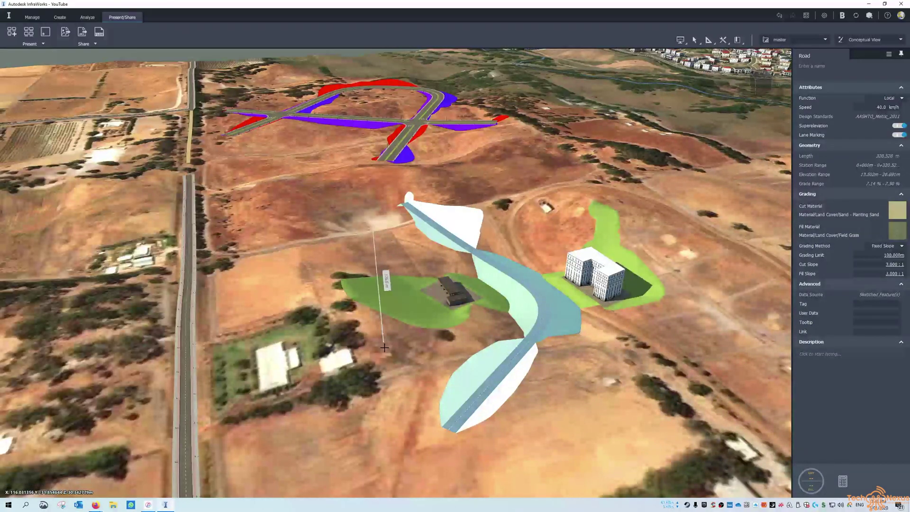
pyautogui.click(387, 346)
pyautogui.click(524, 334)
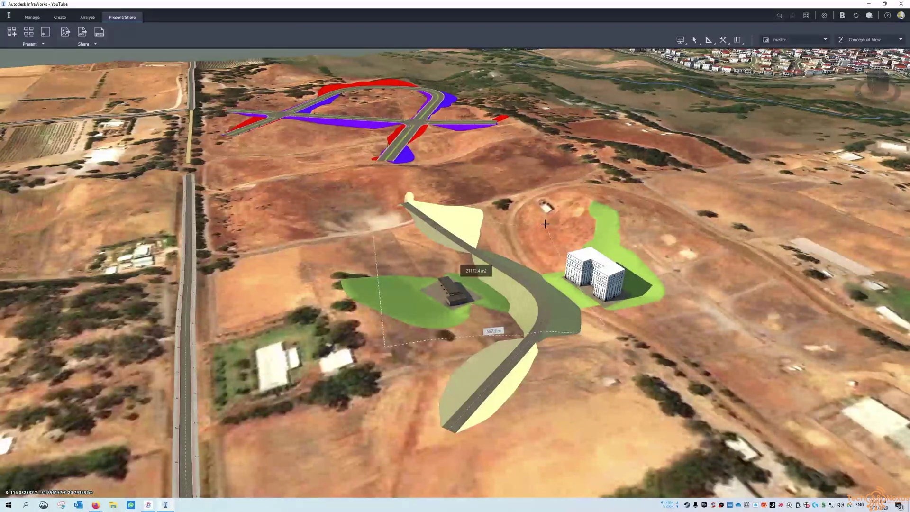
pyautogui.doubleClick(547, 227)
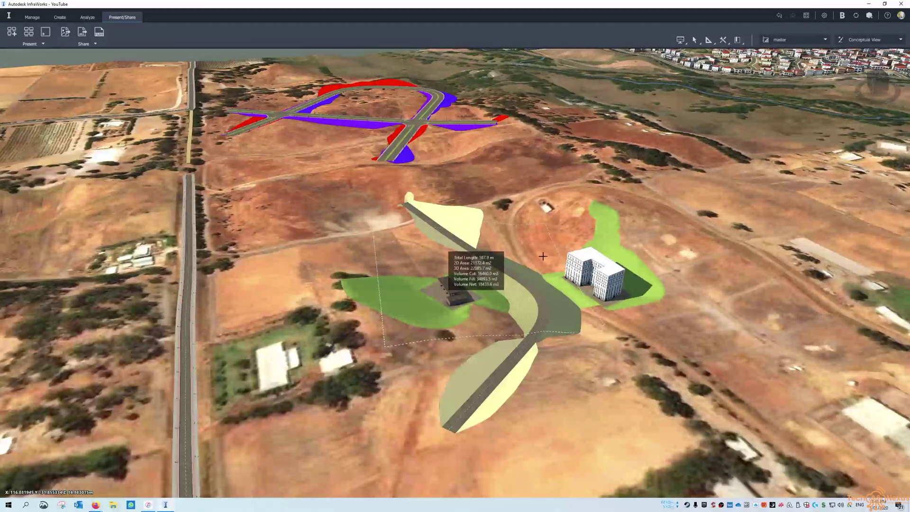
pyautogui.press('Escape')
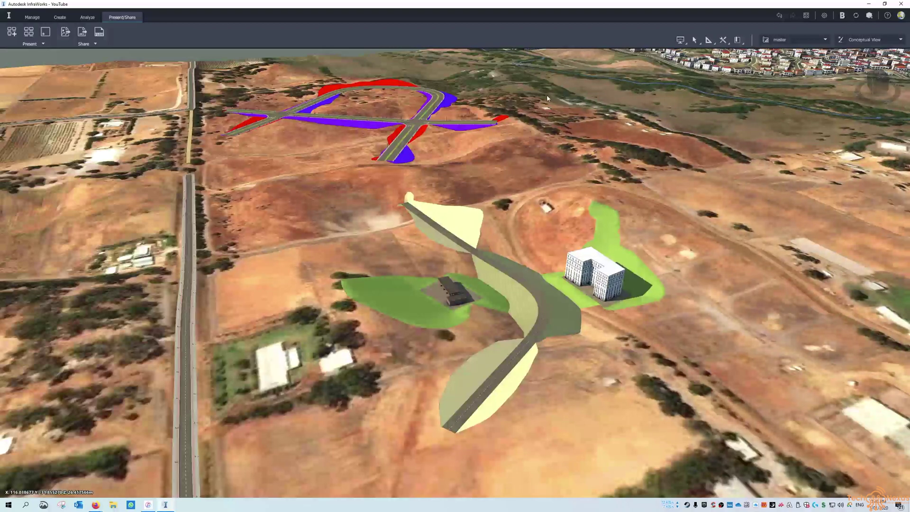
# - Browse the Utilities and Bookmarks lists, then list the master and three Backup_master versions
pyautogui.click(724, 40)
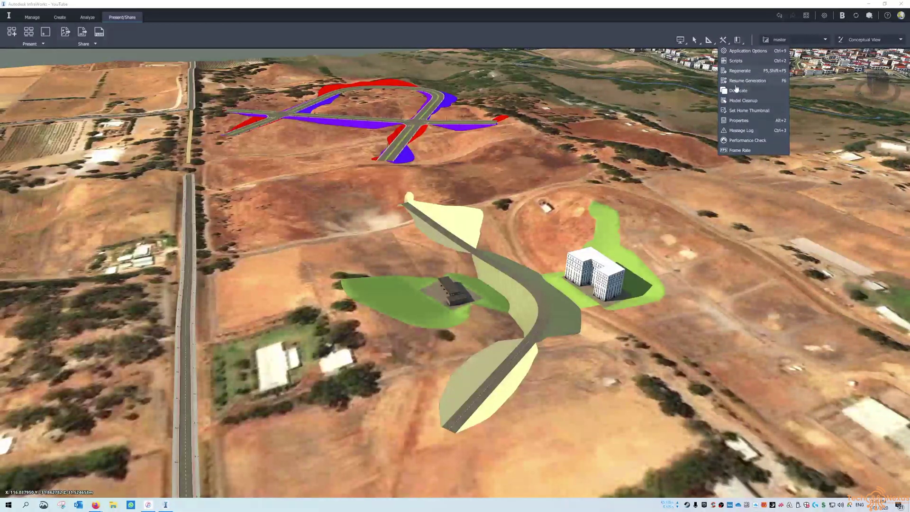
pyautogui.click(743, 44)
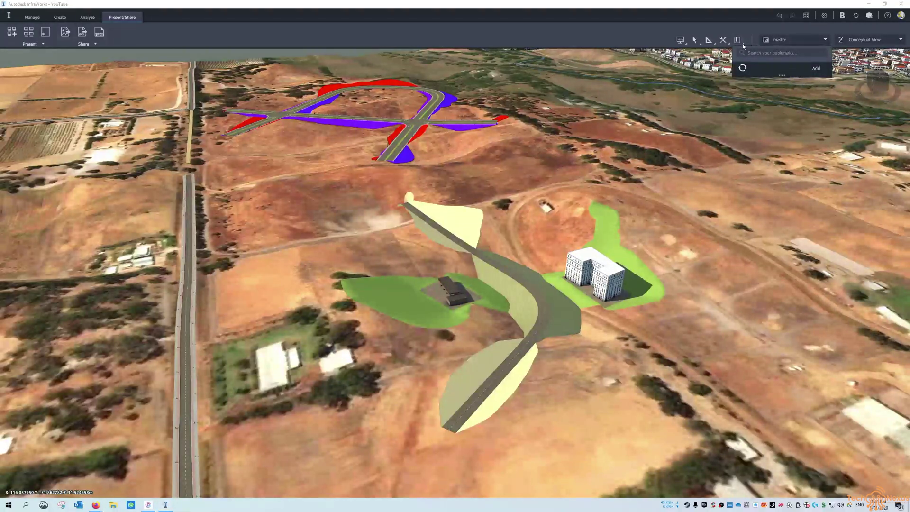
pyautogui.click(813, 42)
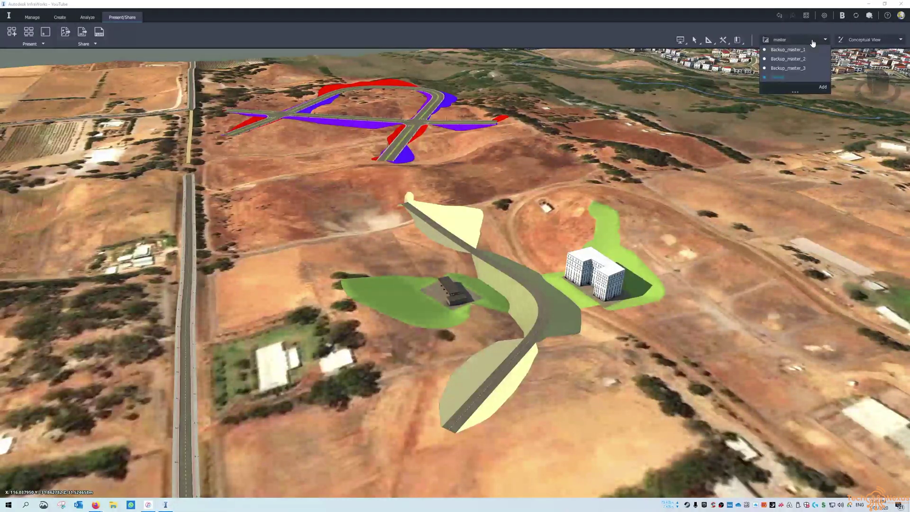